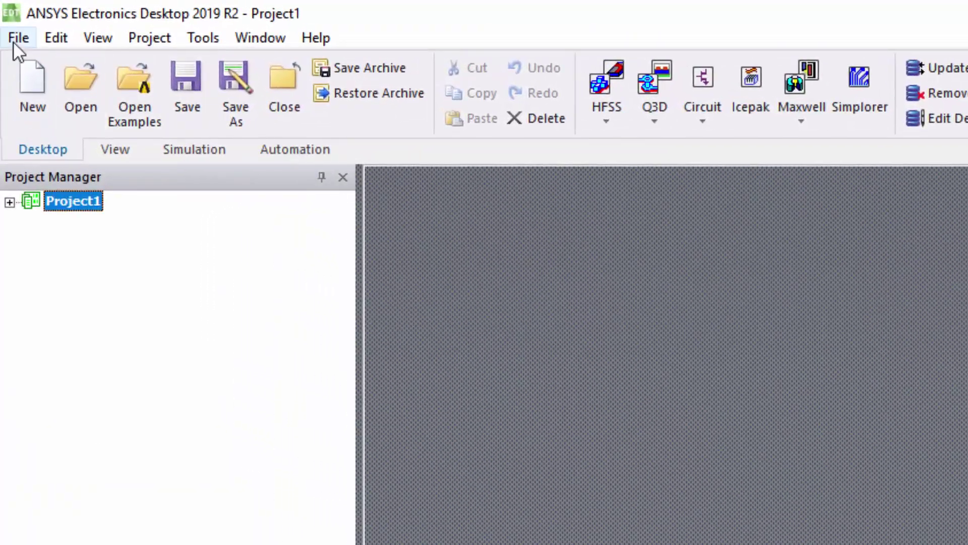
# Step: Open the recent Diff_Via_Cloud.aedt project and expand its diffViaNominal design
pyautogui.click(18, 39)
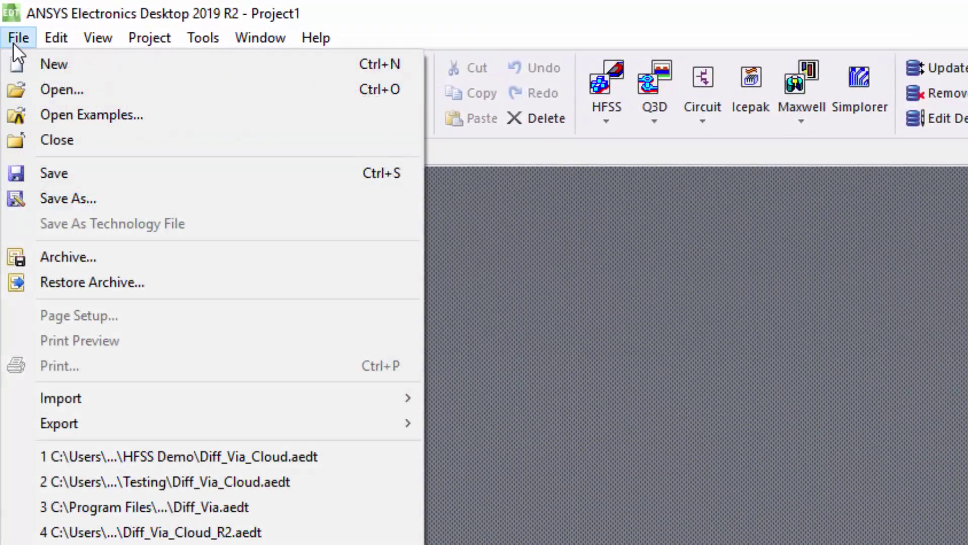
pyautogui.click(198, 456)
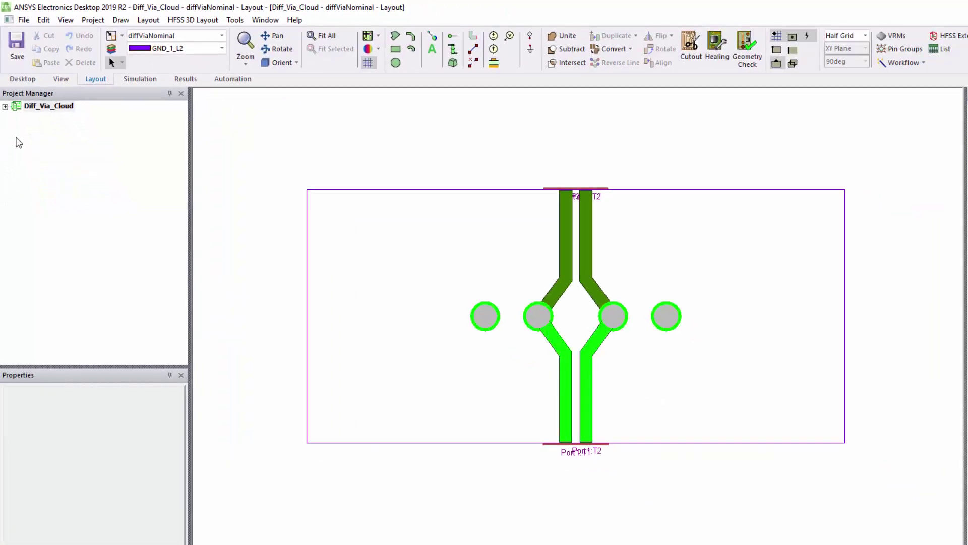
pyautogui.click(5, 107)
pyautogui.click(16, 117)
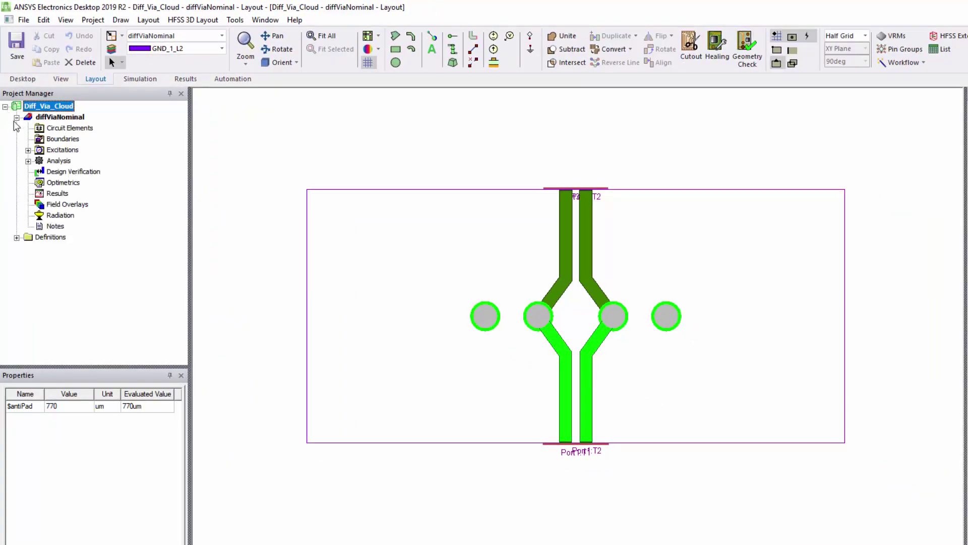
# Step: Inspect HFSS Setup 1 and its 1–3 GHz Sweep 1 under Analysis
pyautogui.click(29, 160)
pyautogui.click(61, 183)
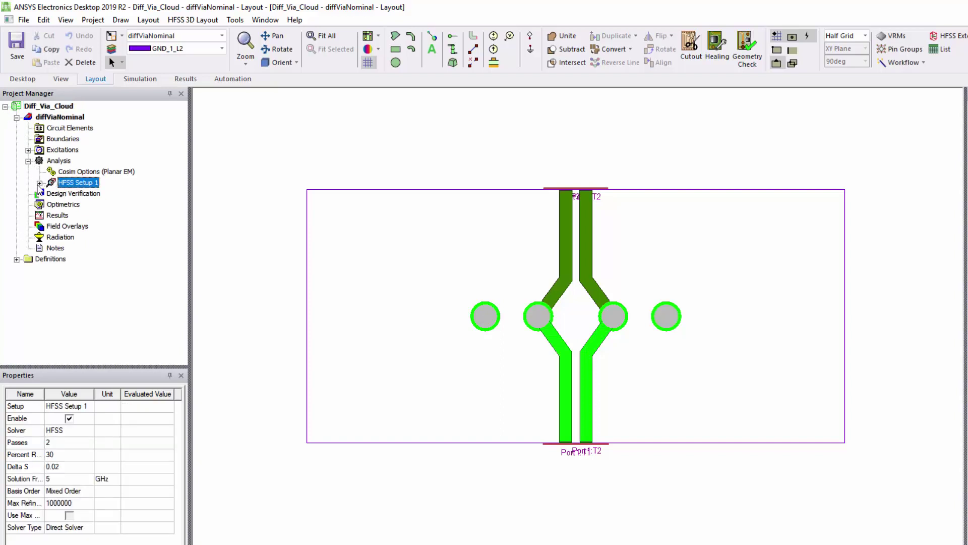
pyautogui.click(39, 183)
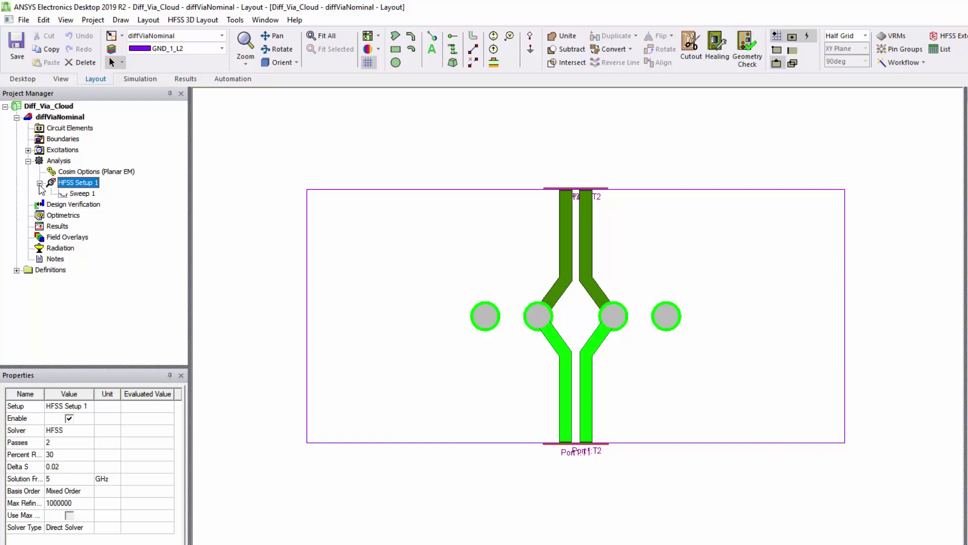
pyautogui.click(78, 194)
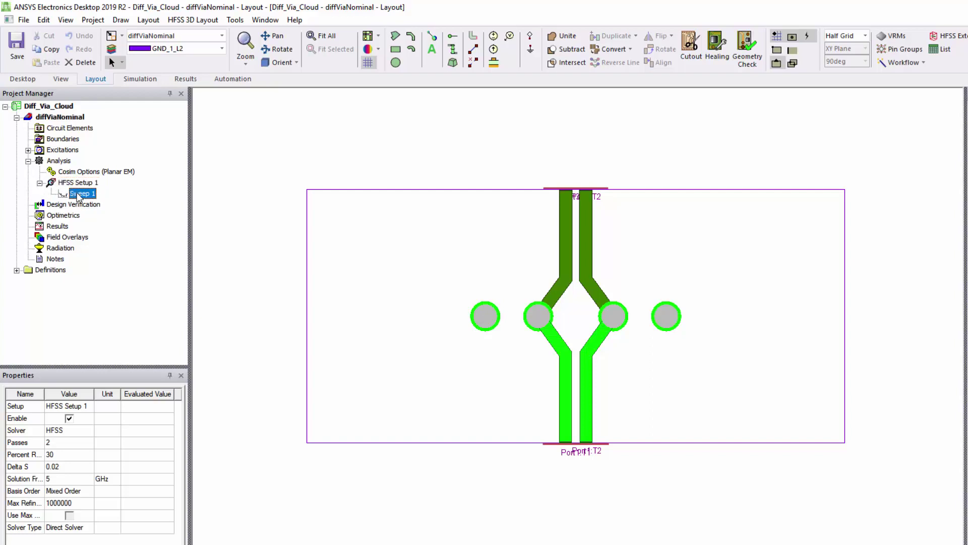
# Step: Select ANSYS Cloud as the job scheduler from the Simulation tab
pyautogui.click(134, 81)
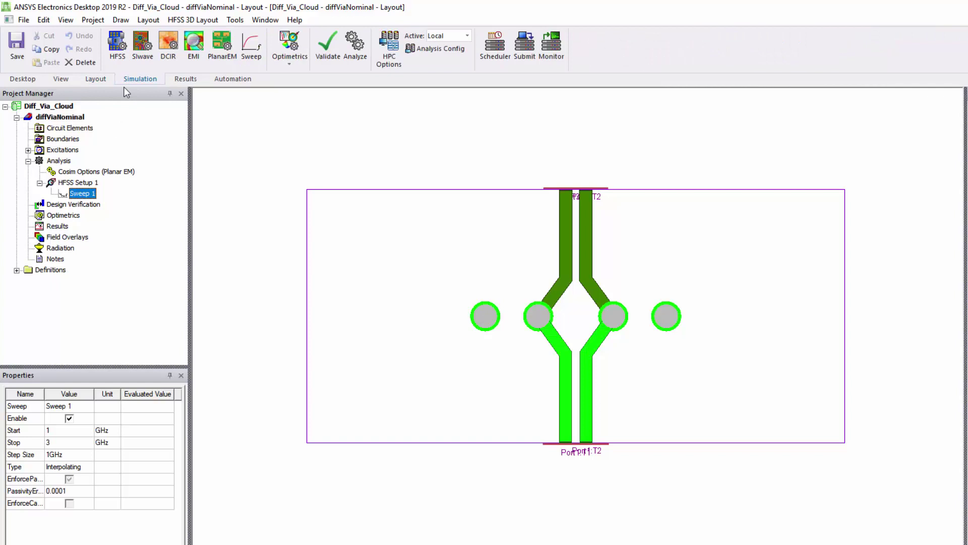
pyautogui.click(495, 46)
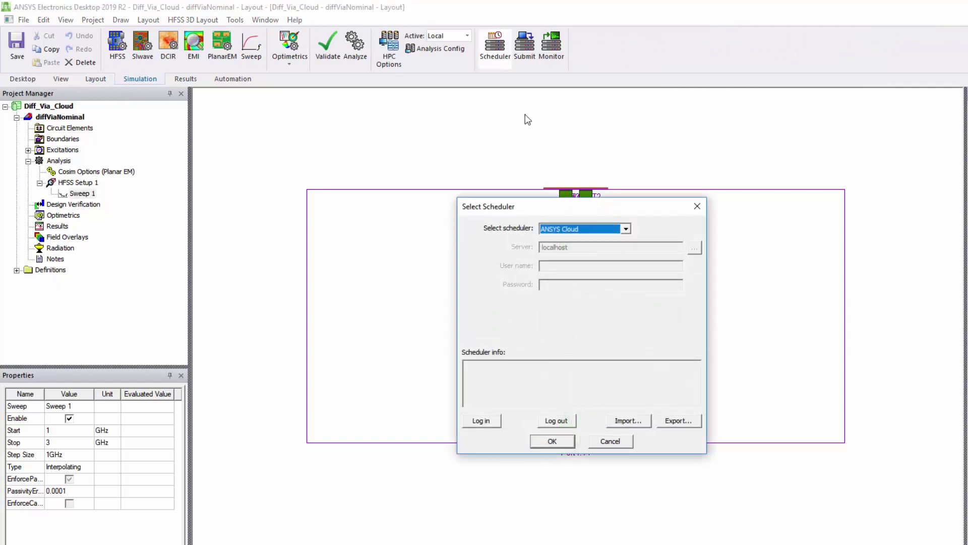
pyautogui.click(574, 180)
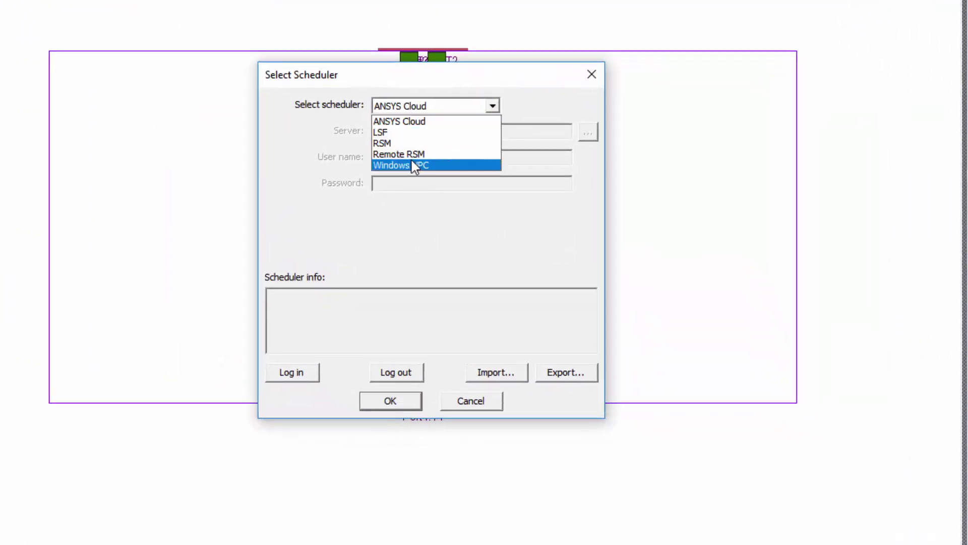
pyautogui.click(400, 123)
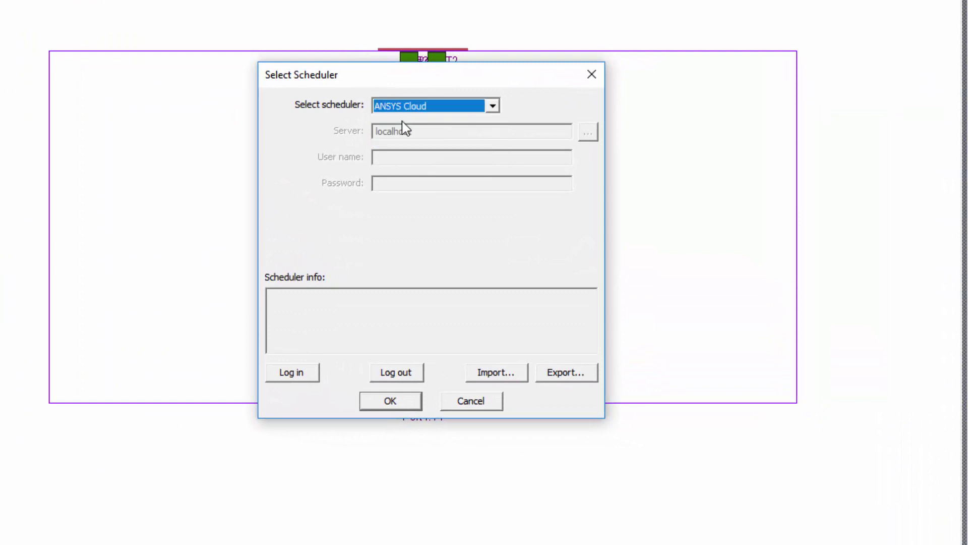
# Step: Sign in to the ANSYS Cloud account with its password and confirm the scheduler
pyautogui.click(282, 375)
pyautogui.click(283, 374)
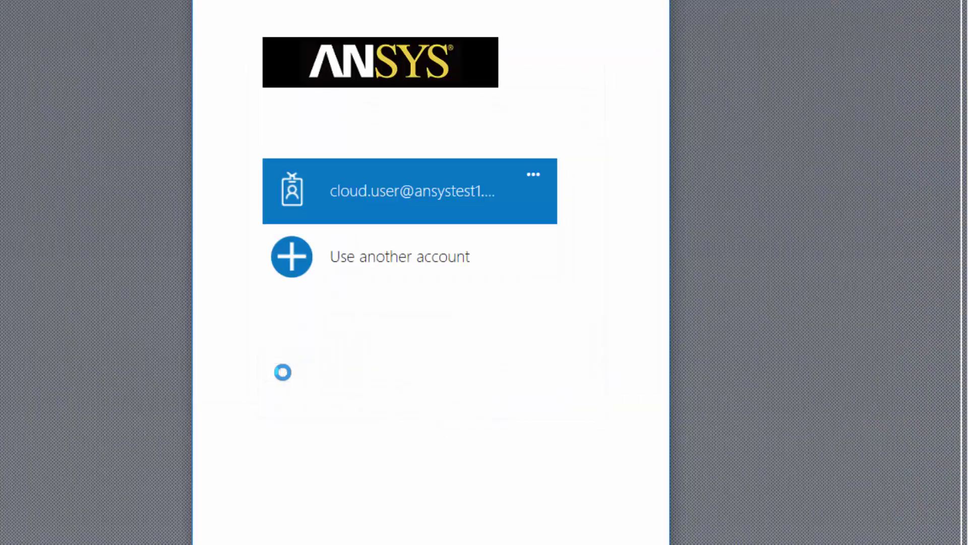
pyautogui.click(431, 201)
pyautogui.write('*******')
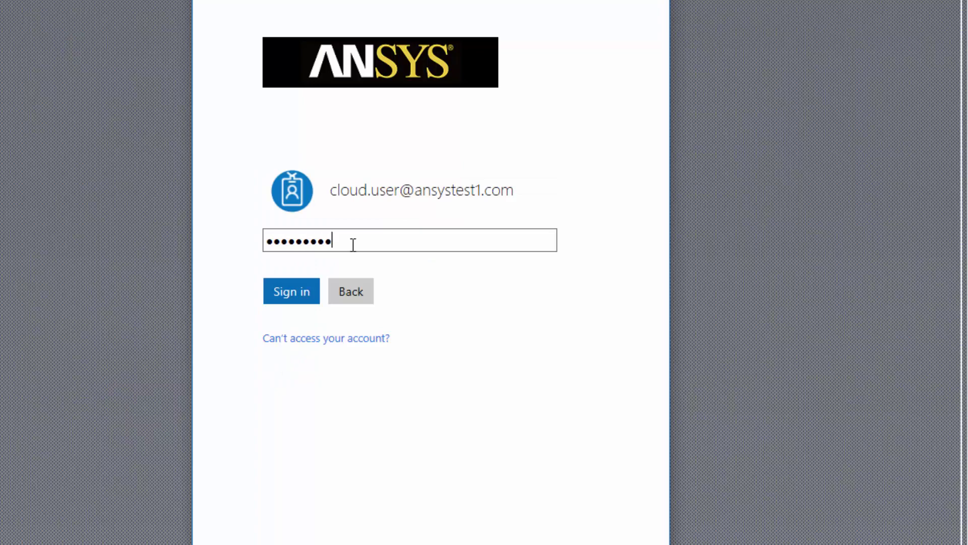
pyautogui.press('Return')
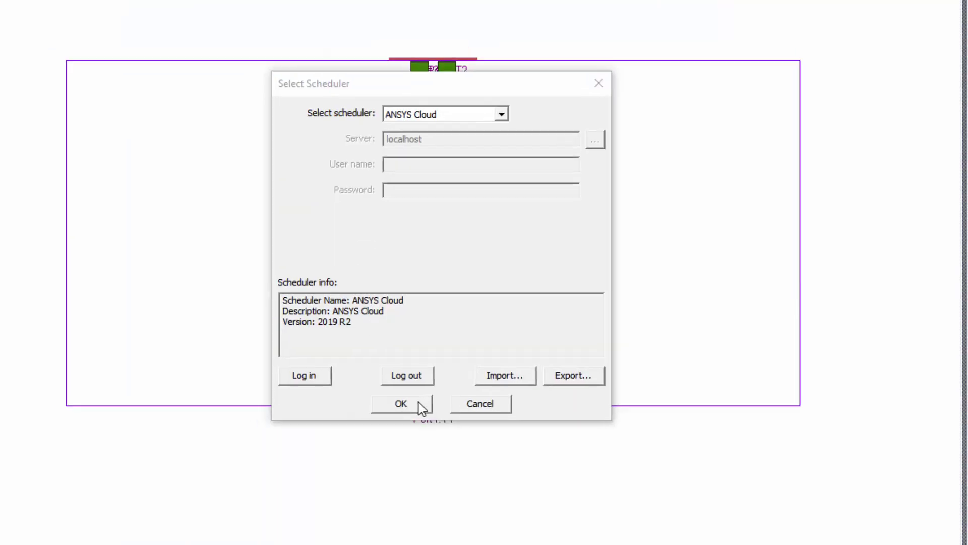
pyautogui.click(411, 401)
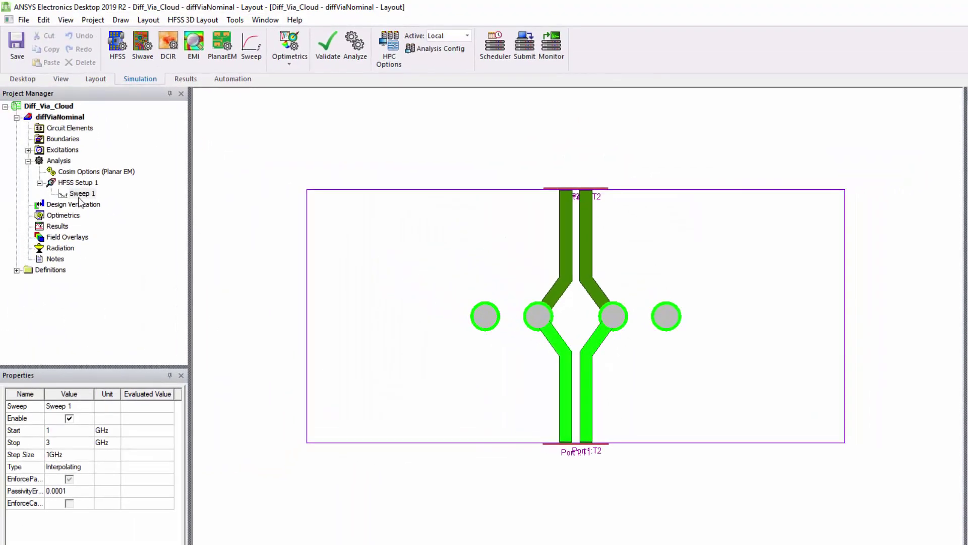
# Step: Start a Submit Job for HFSS Setup 1 and set the cloud region to NorthCentralUS
pyautogui.rightClick(76, 183)
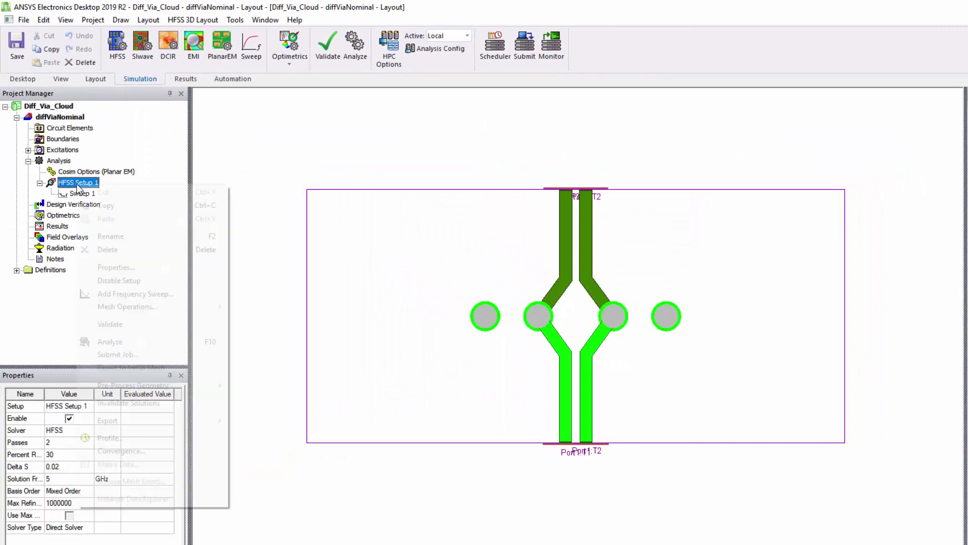
pyautogui.click(114, 355)
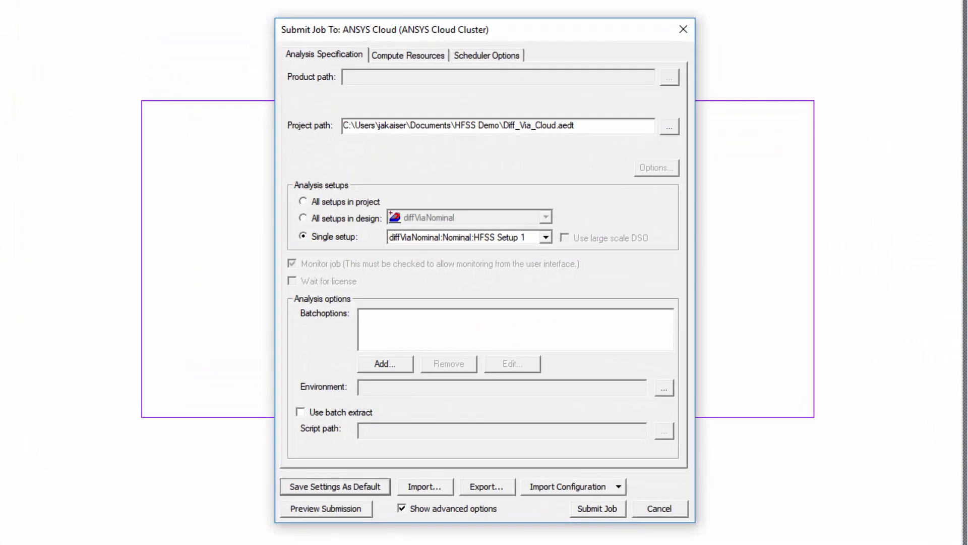
pyautogui.click(404, 56)
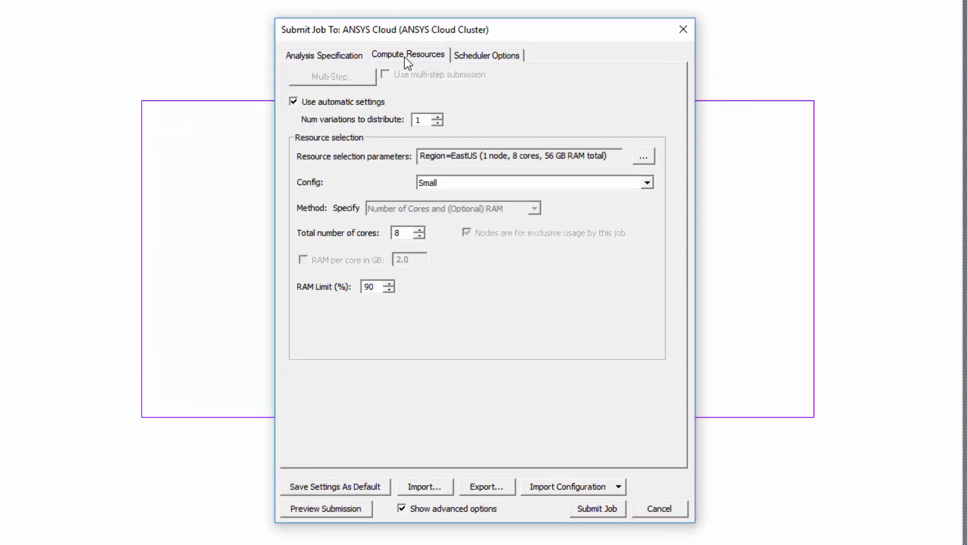
pyautogui.click(644, 158)
pyautogui.click(666, 222)
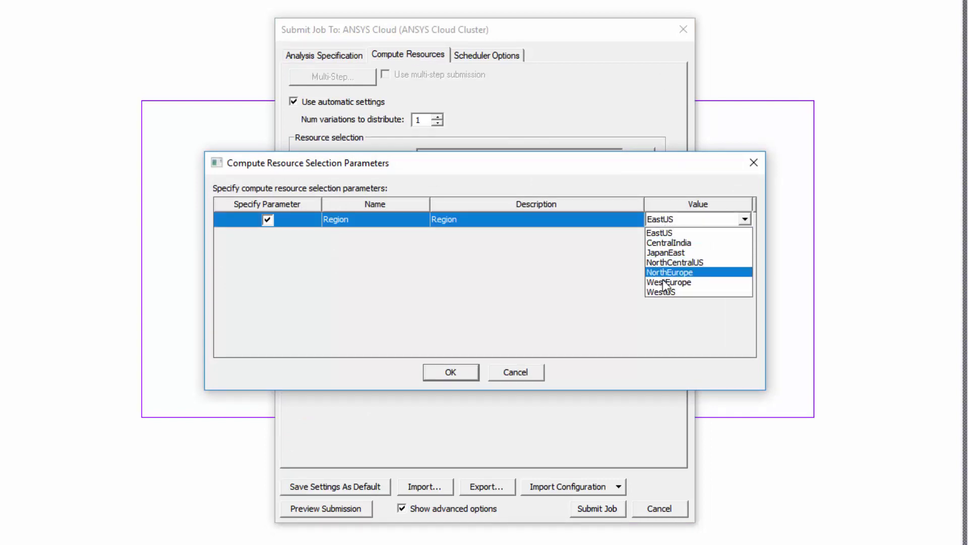
pyautogui.click(665, 264)
pyautogui.click(461, 373)
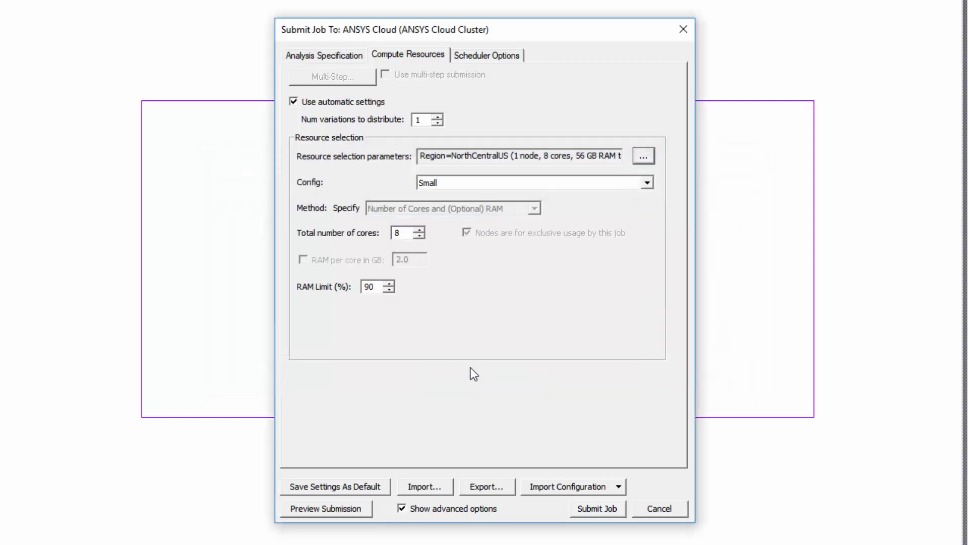
# Step: Choose the Medium 16-core configuration and submit the job to ANSYS Cloud
pyautogui.click(647, 182)
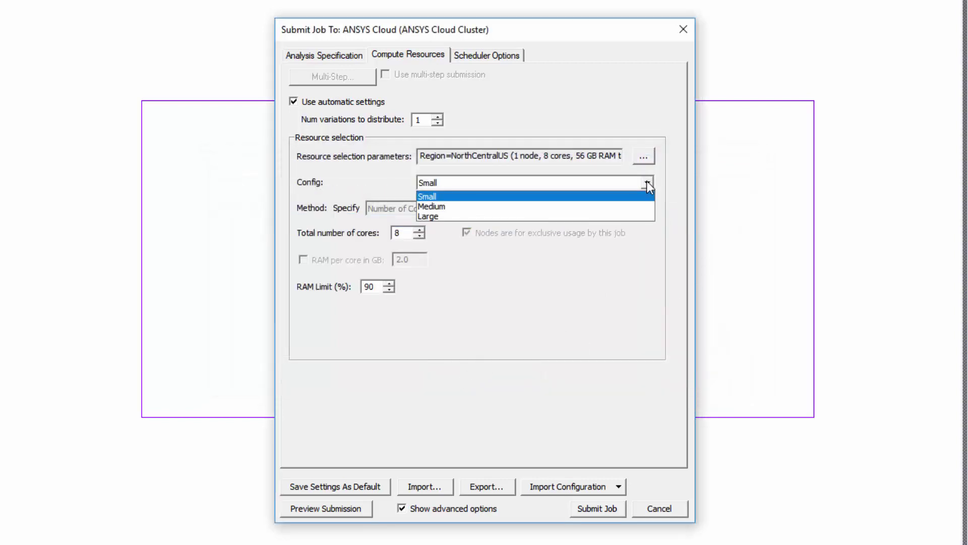
pyautogui.click(429, 206)
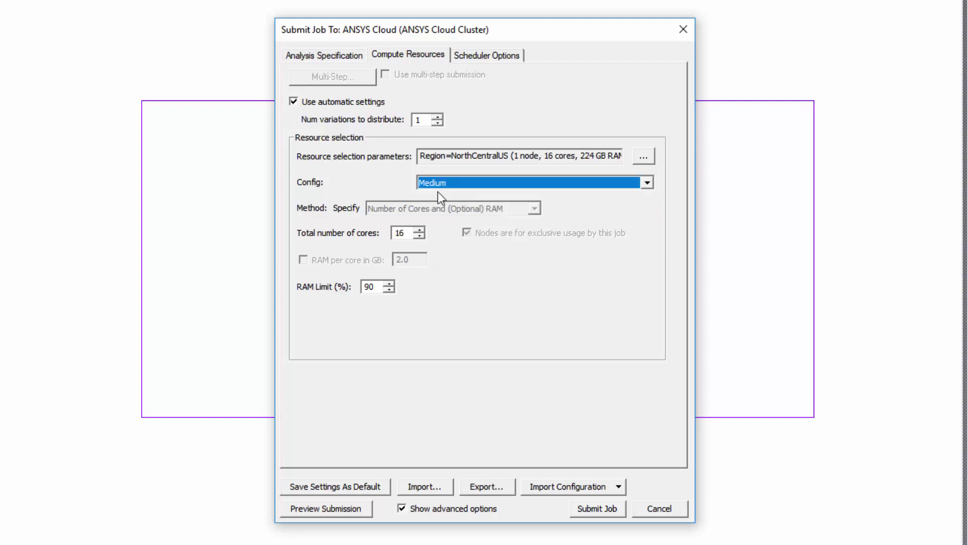
pyautogui.click(586, 508)
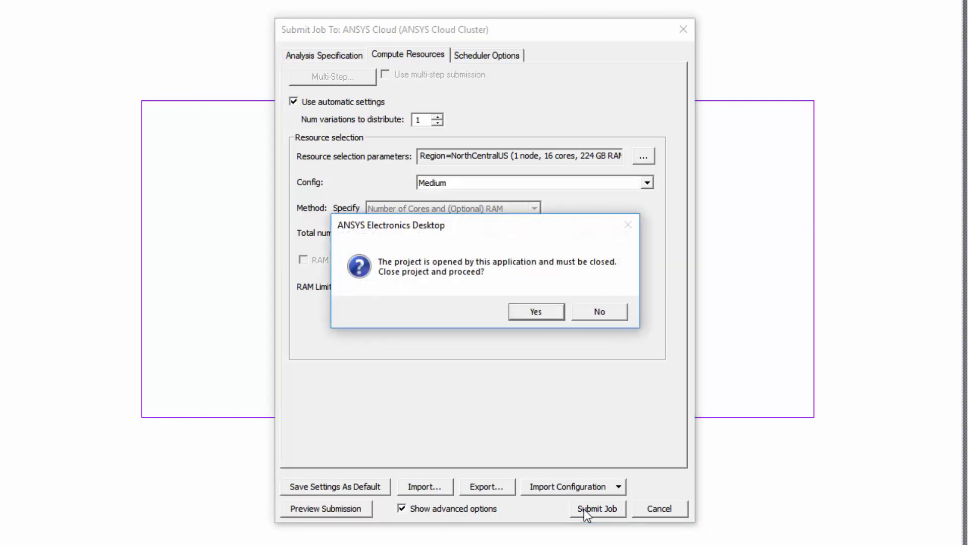
# Step: Approve closing the project, acknowledge the submission with monitoring on, and open the job's Portal page
pyautogui.click(534, 312)
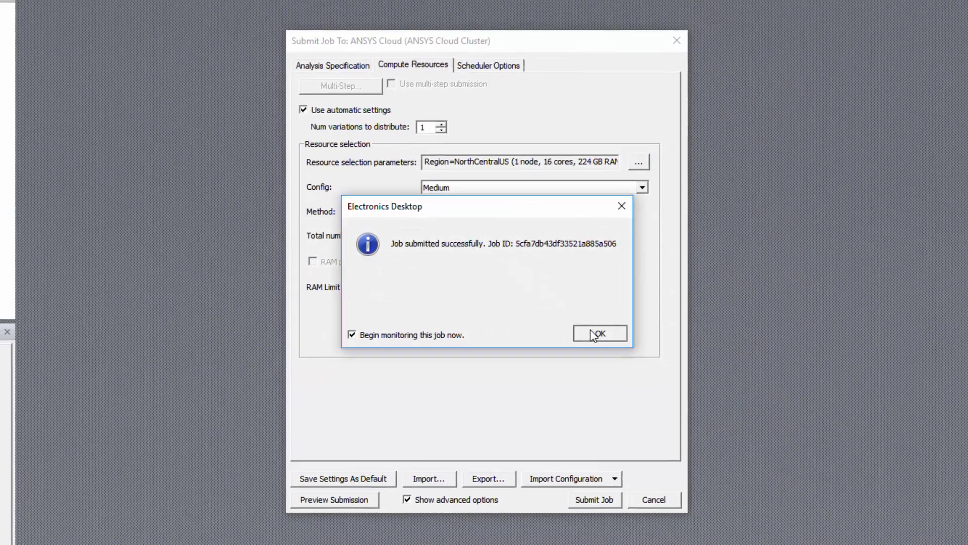
pyautogui.click(595, 332)
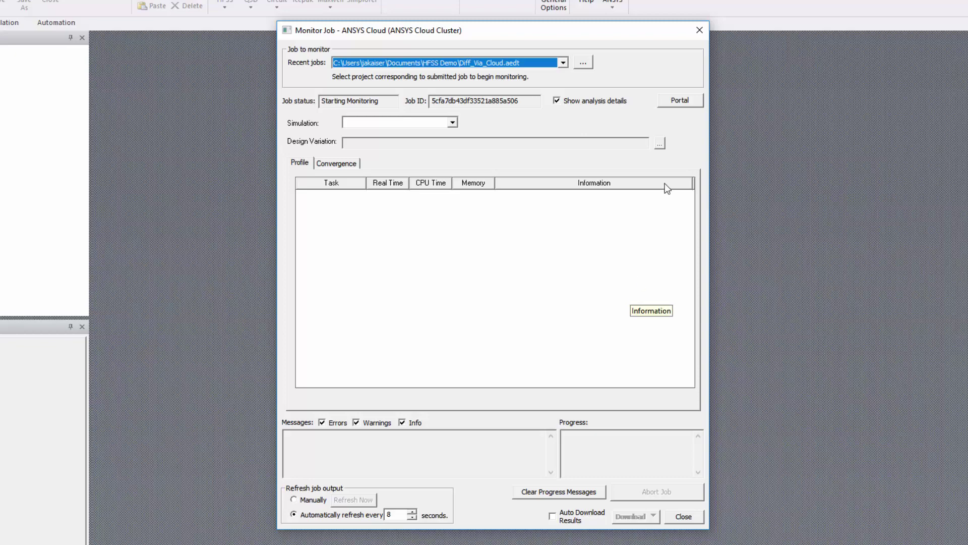
pyautogui.click(688, 102)
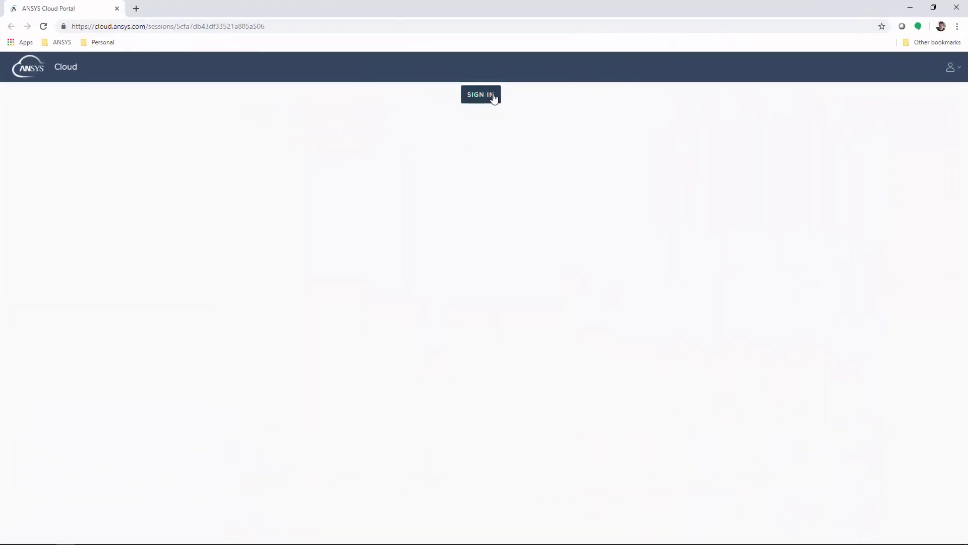
# Step: Sign in on the ANSYS Cloud Portal page to load the running ANSYSEM job
pyautogui.click(493, 96)
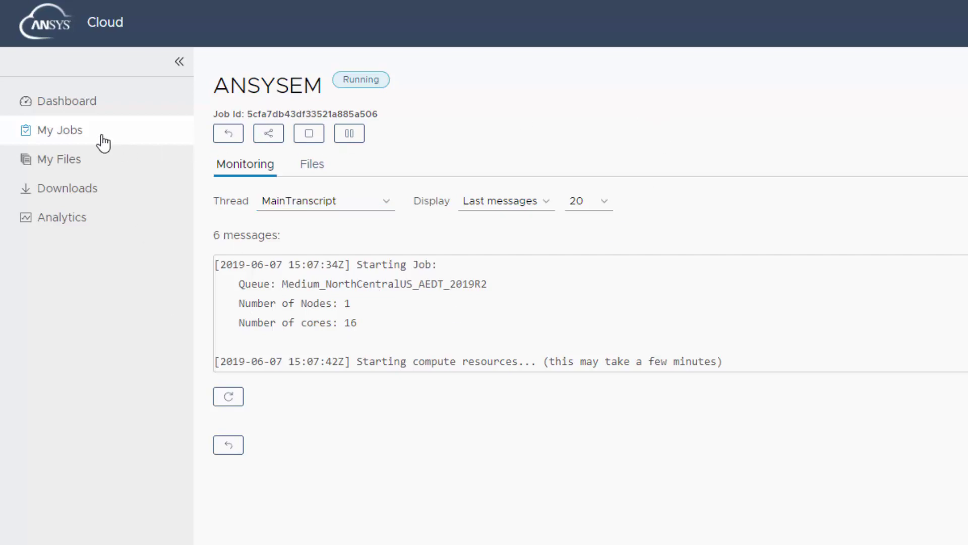
pyautogui.click(63, 103)
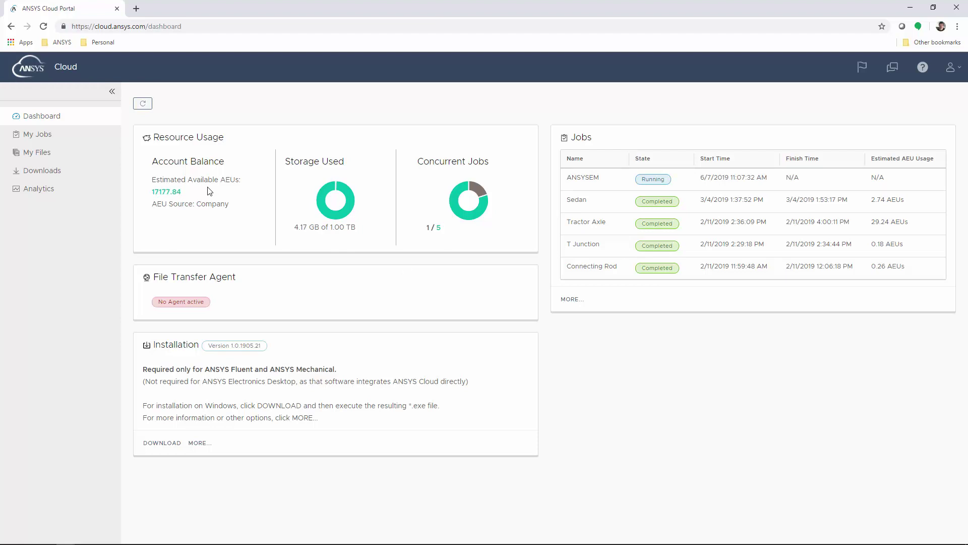
pyautogui.click(53, 137)
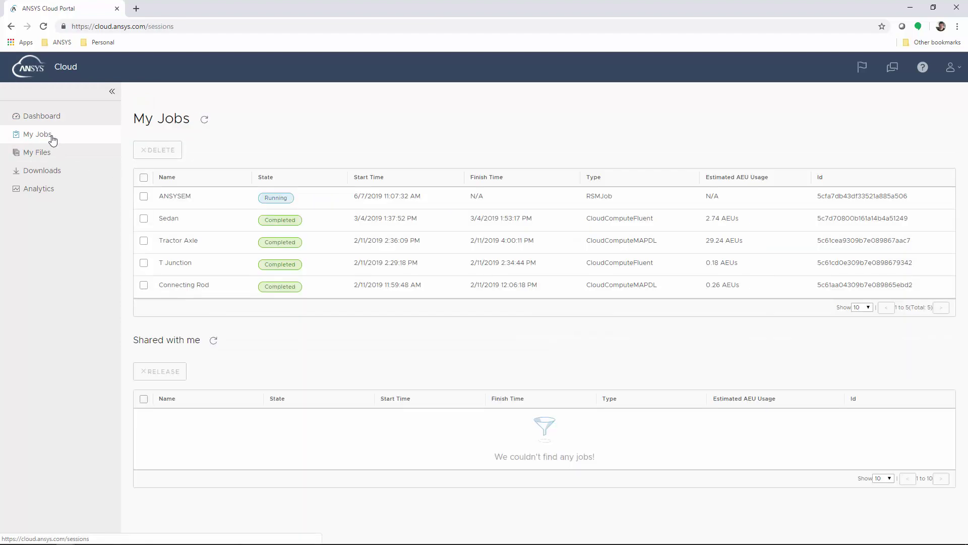
pyautogui.click(177, 197)
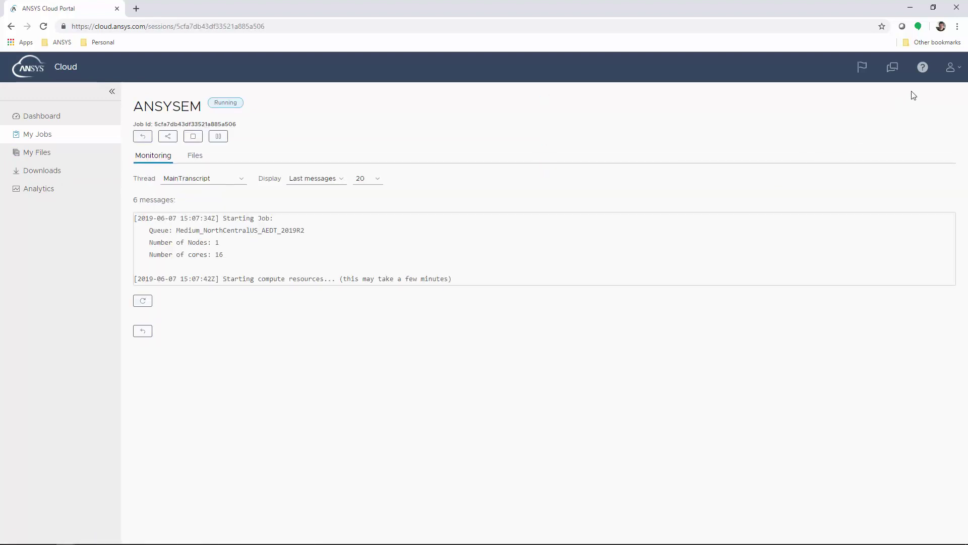
# Step: Open the ANSYS Cloud Forum, browse its sections, and go to Latest Questions
pyautogui.click(890, 71)
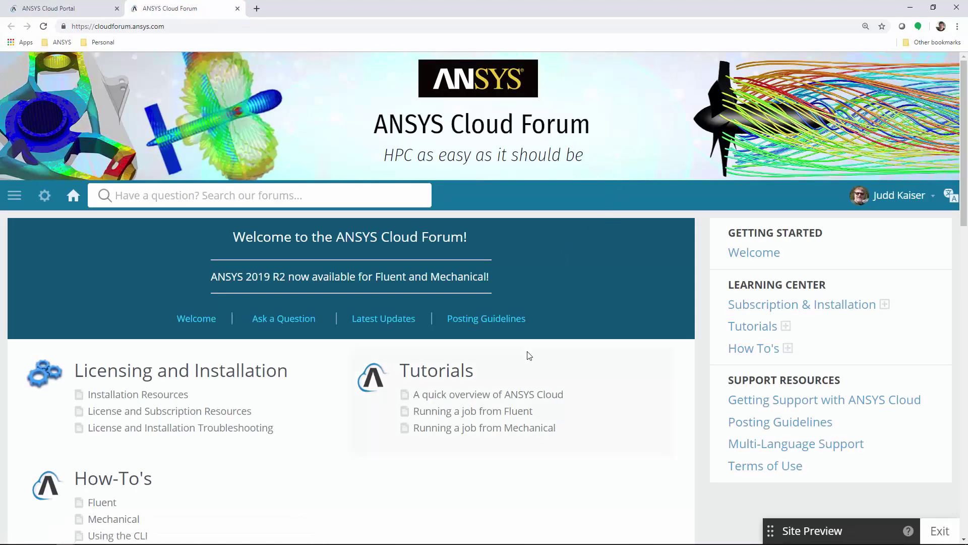
pyautogui.scroll(-10, 529, 355)
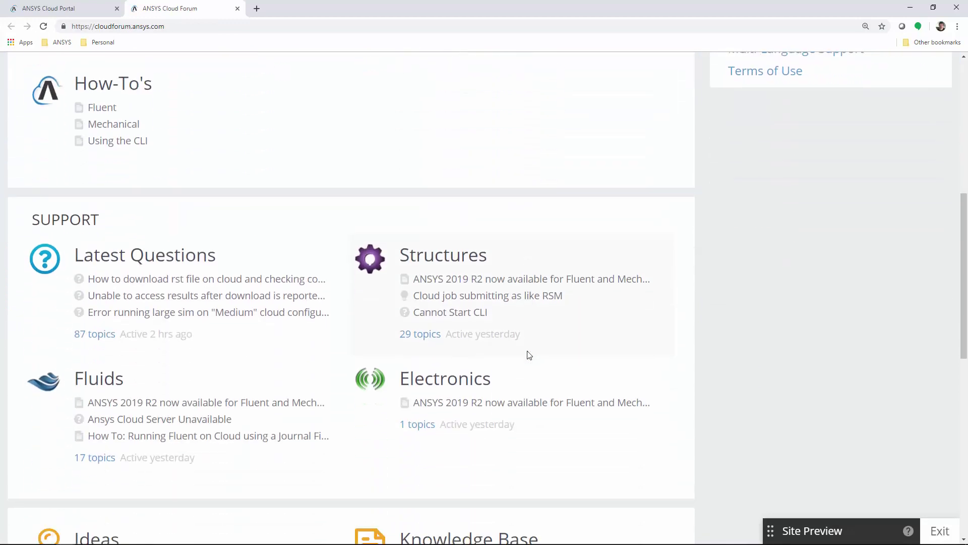
pyautogui.scroll(-1, 529, 356)
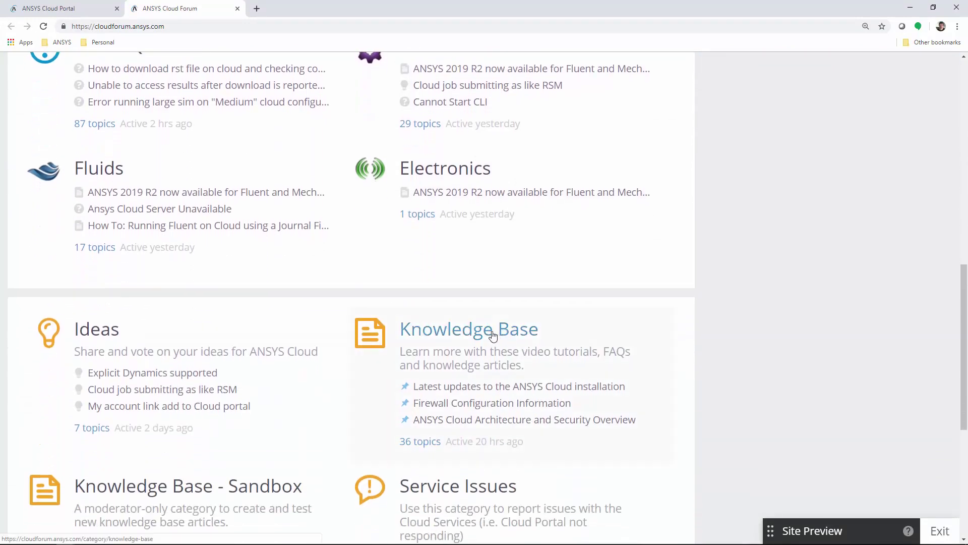
pyautogui.scroll(11, 493, 335)
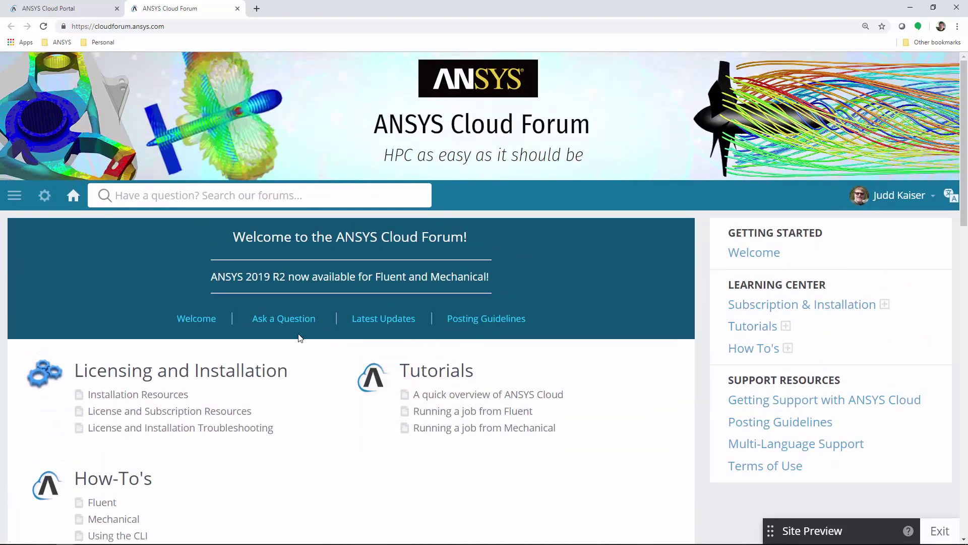
pyautogui.click(276, 318)
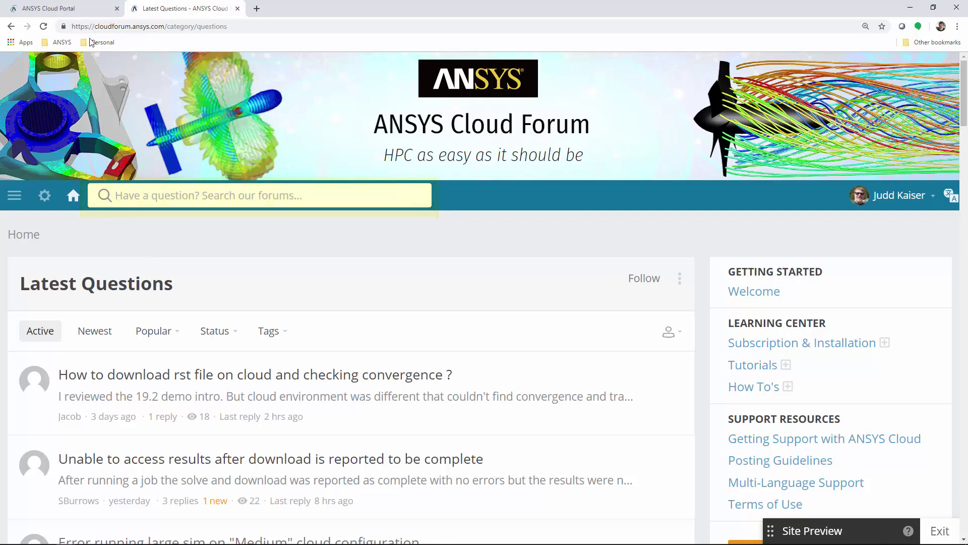
# Step: On the Cloud Portal tab, view the Convergence_1 and Profile_1 threads, then MainTranscript
pyautogui.click(75, 10)
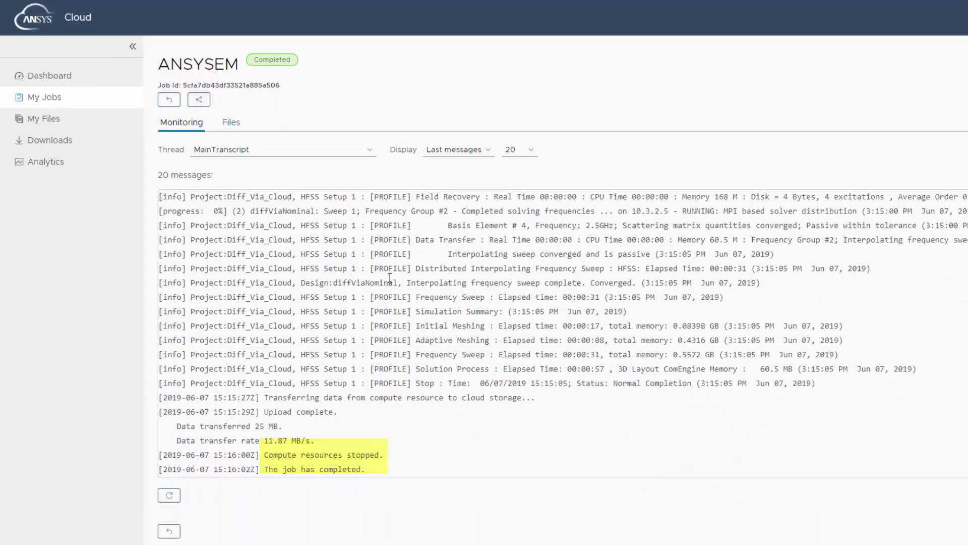
pyautogui.click(368, 149)
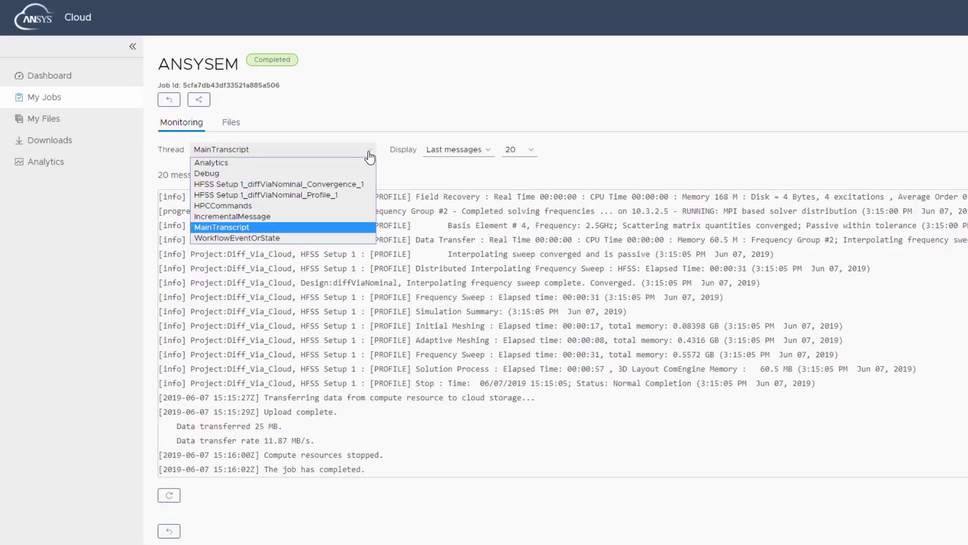
pyautogui.click(338, 188)
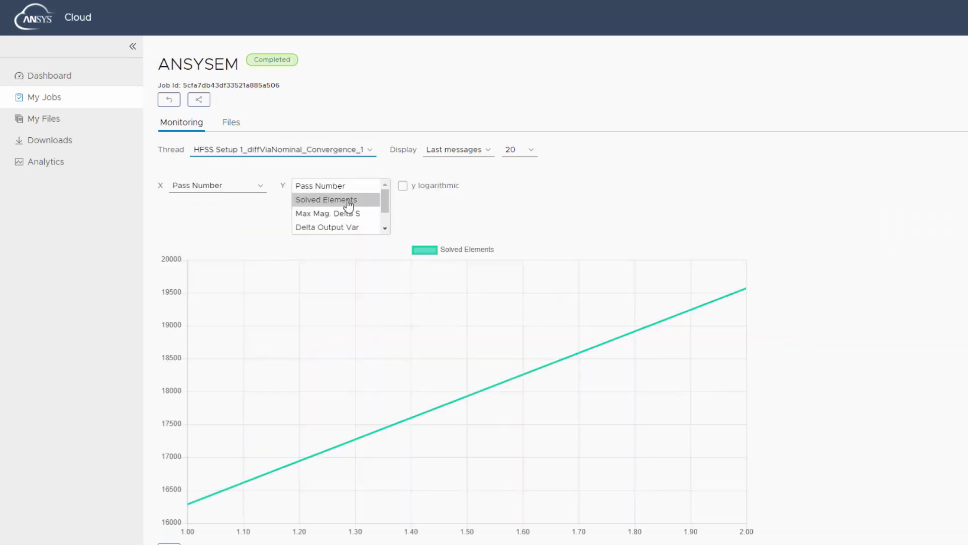
pyautogui.click(370, 151)
pyautogui.click(316, 195)
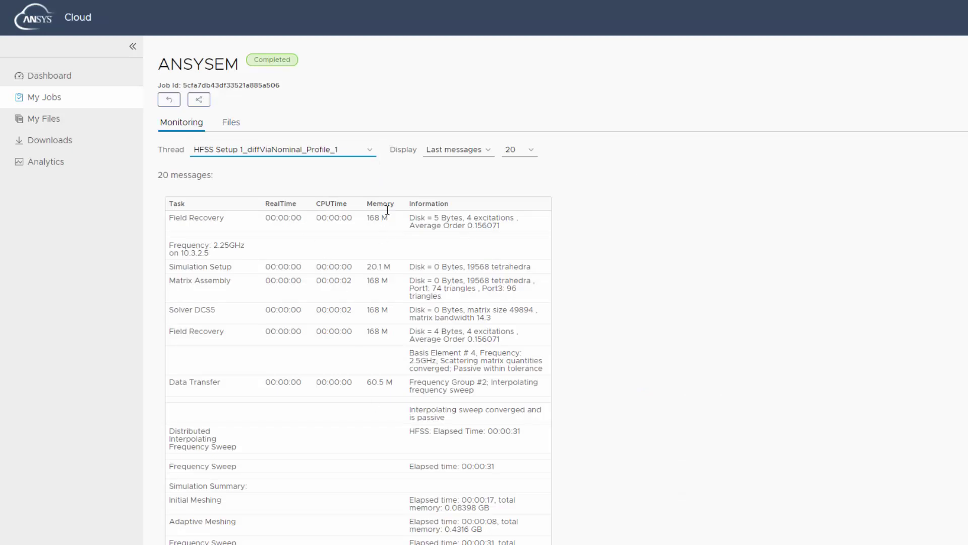
pyautogui.click(354, 150)
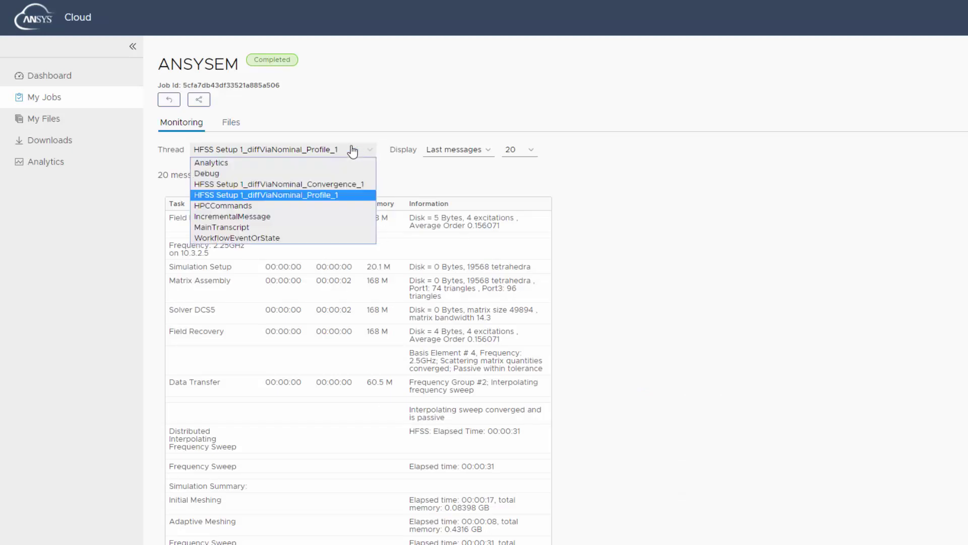
pyautogui.click(245, 228)
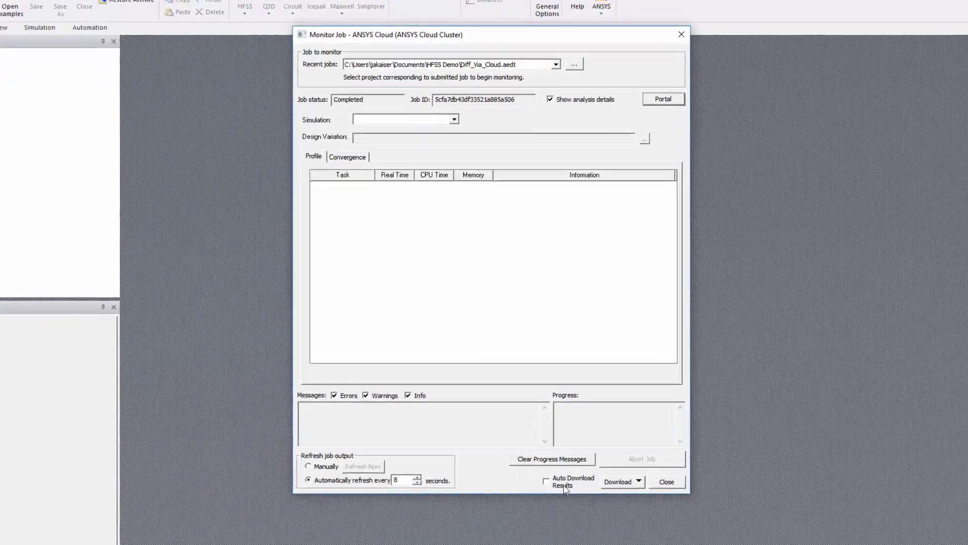
# Step: Download the job's S-parameters from Monitor Job and close the window
pyautogui.click(641, 484)
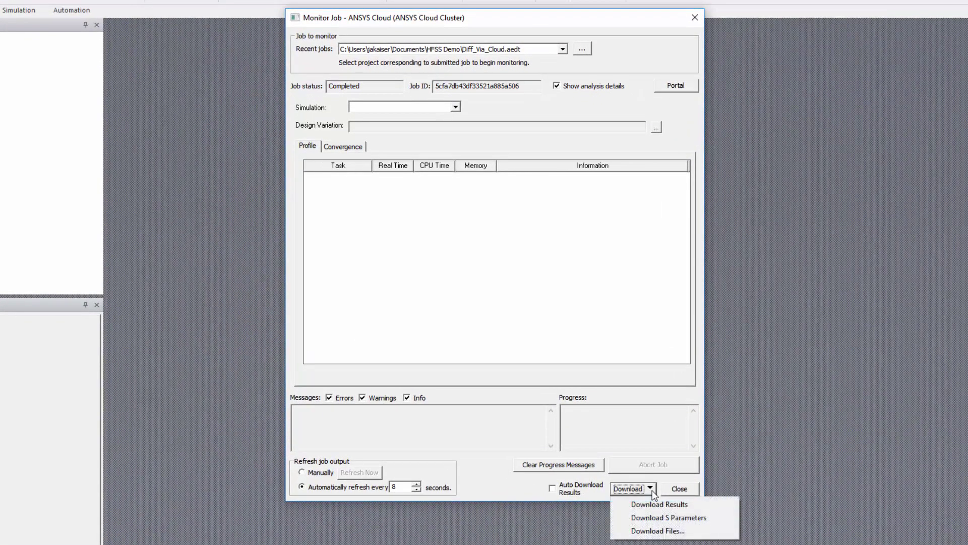
pyautogui.click(650, 519)
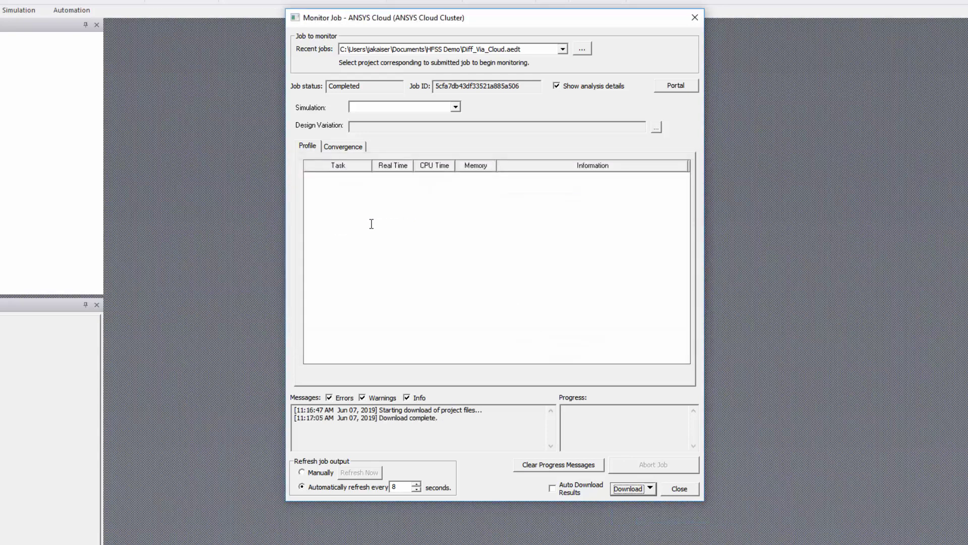
pyautogui.click(680, 488)
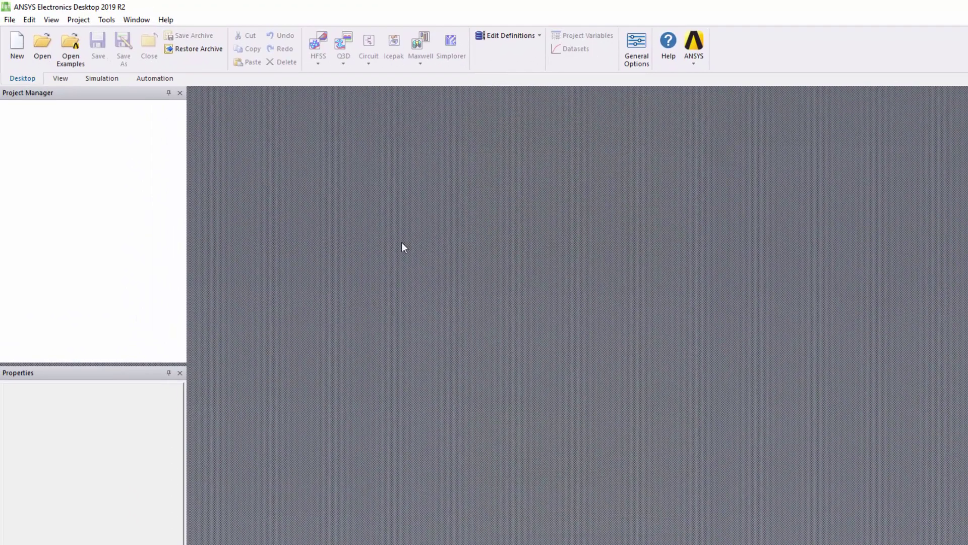
# Step: Reopen Diff_Via_Cloud.aedt and start importing an N-port solution under Analysis
pyautogui.click(10, 20)
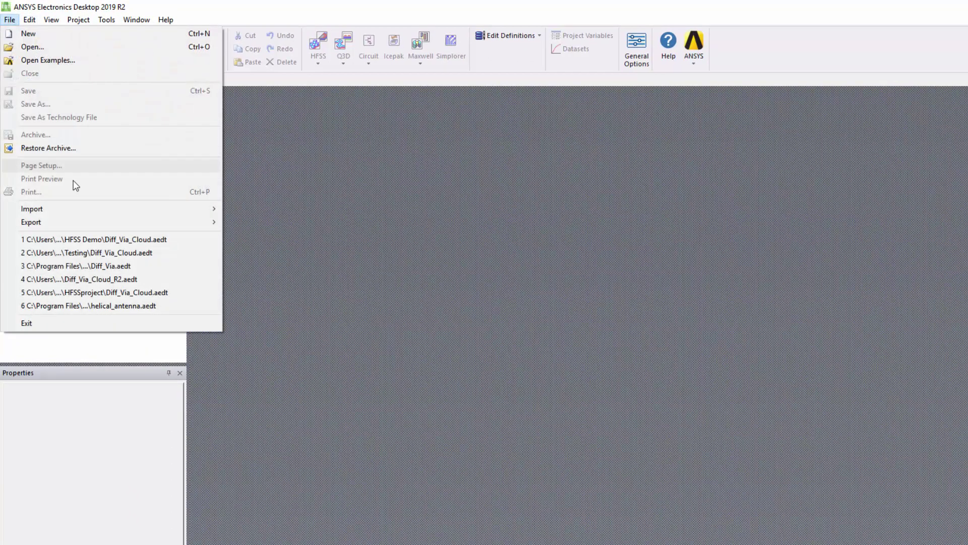
pyautogui.click(71, 239)
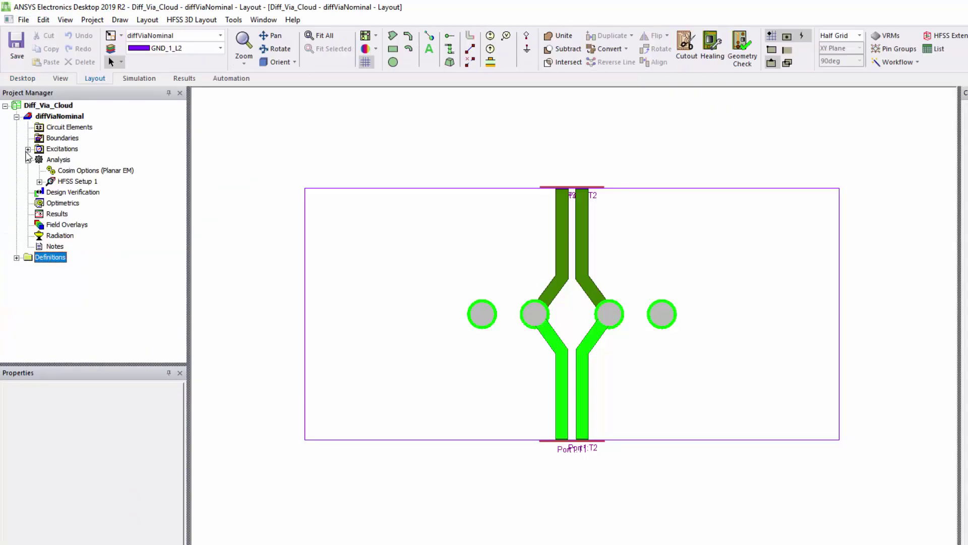
pyautogui.click(59, 160)
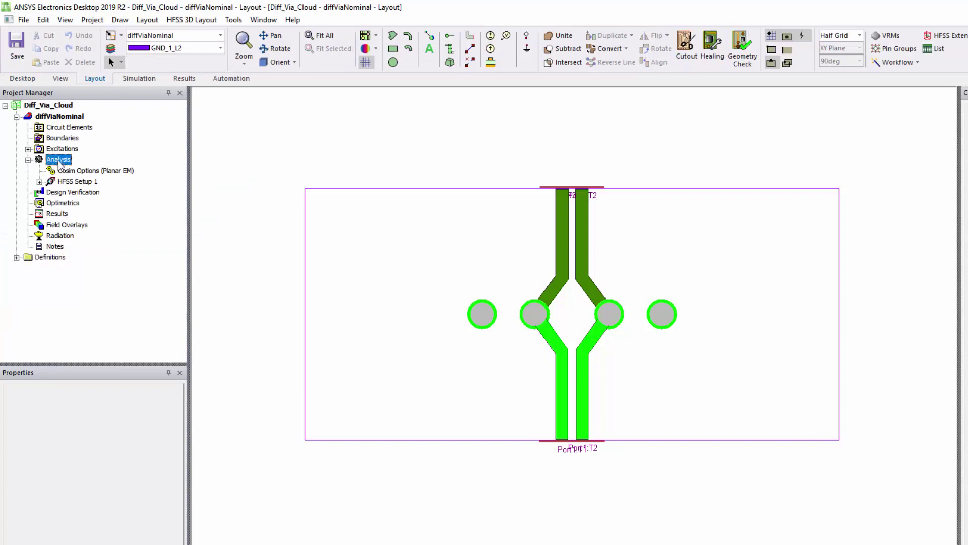
pyautogui.rightClick(59, 162)
pyautogui.click(106, 348)
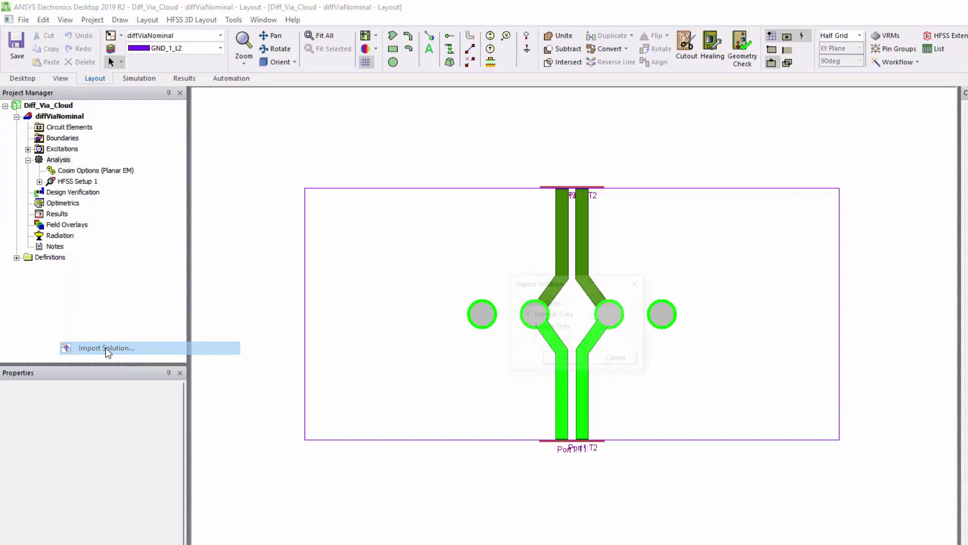
pyautogui.click(579, 364)
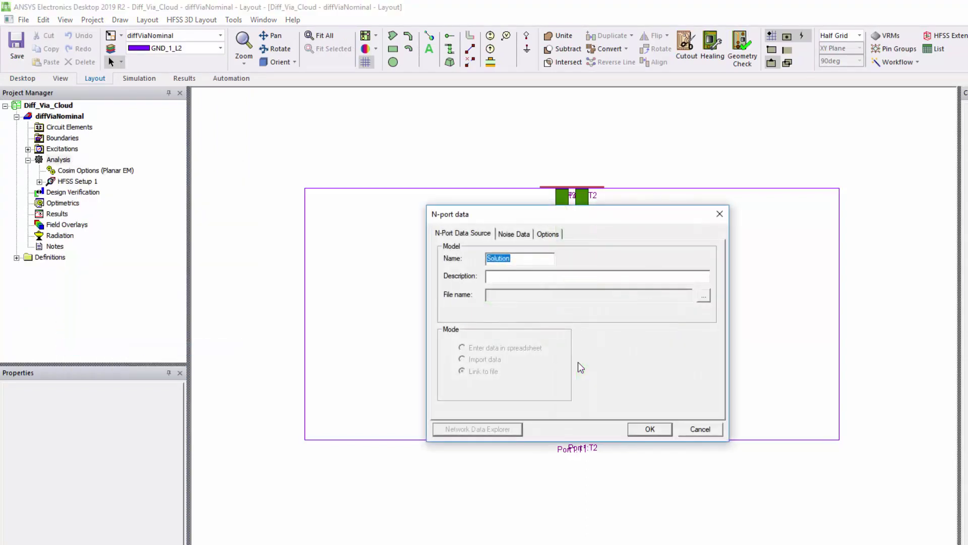
# Step: Browse to Sweep 1_DV45.s4p in the downloaded results folders and import it
pyautogui.click(703, 296)
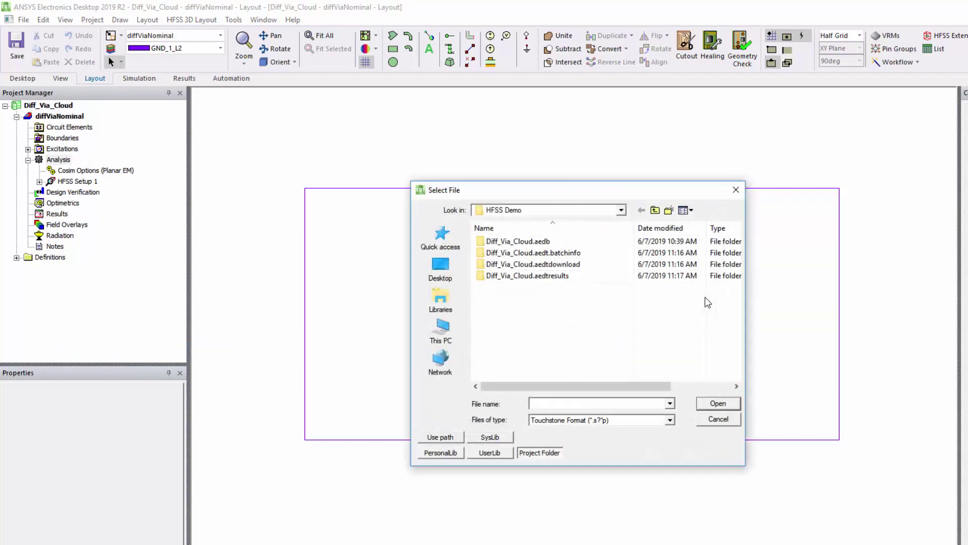
pyautogui.doubleClick(530, 242)
pyautogui.doubleClick(530, 242)
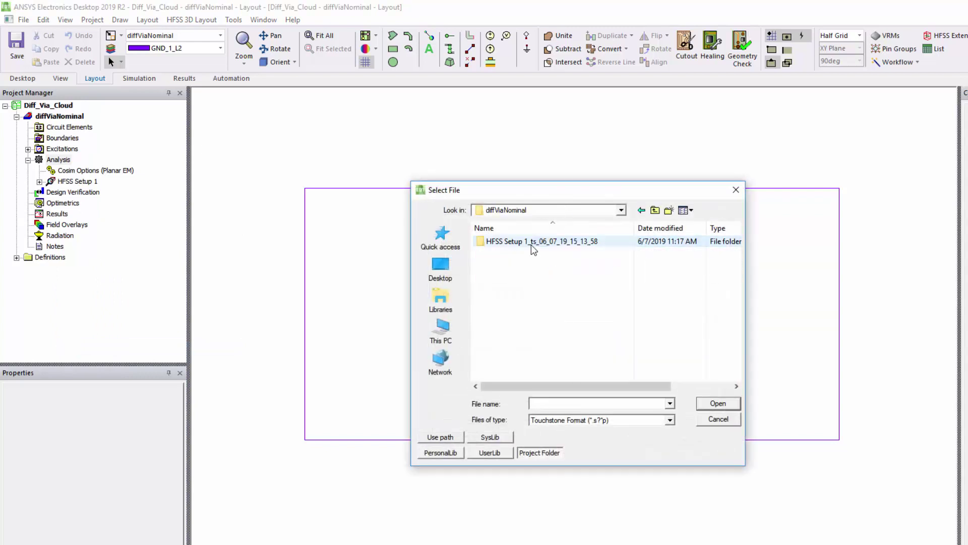
pyautogui.doubleClick(530, 242)
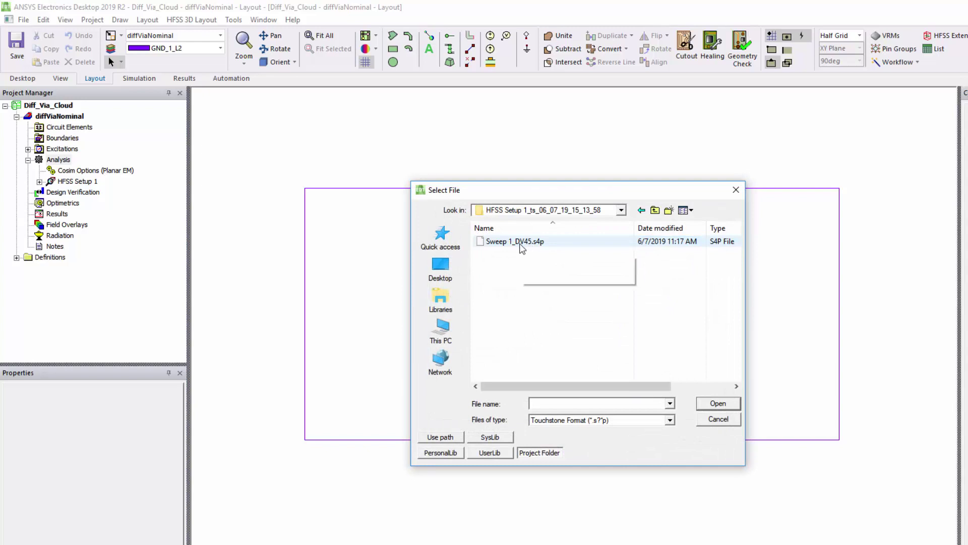
pyautogui.click(525, 244)
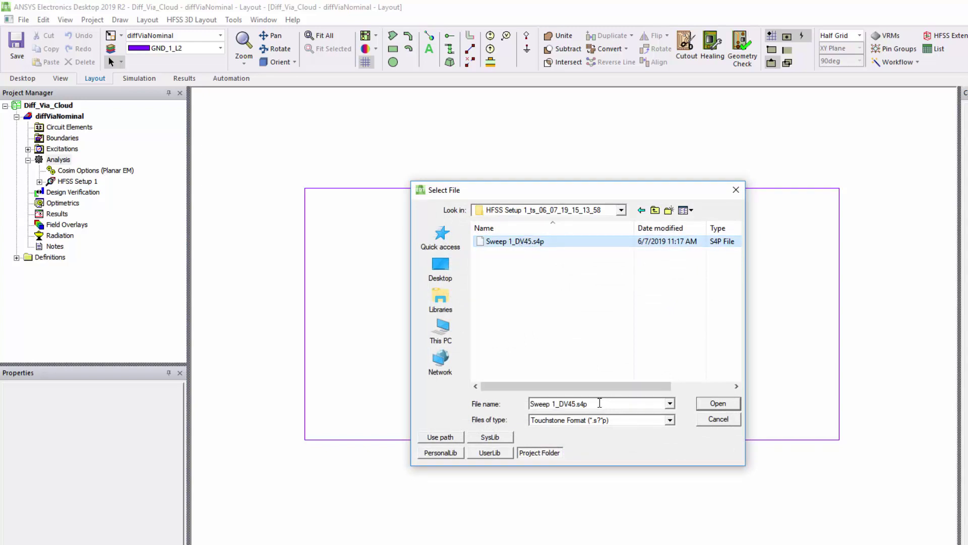
pyautogui.click(715, 405)
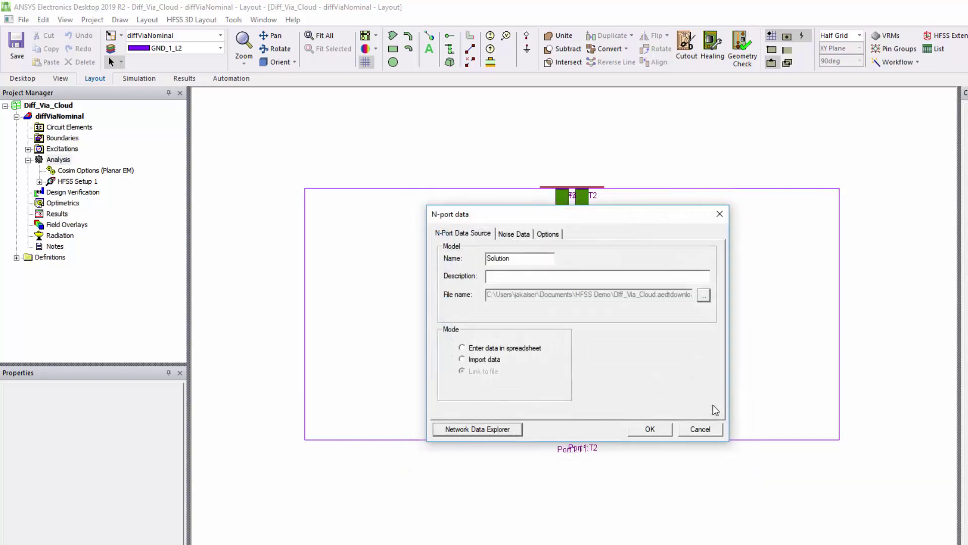
pyautogui.click(651, 429)
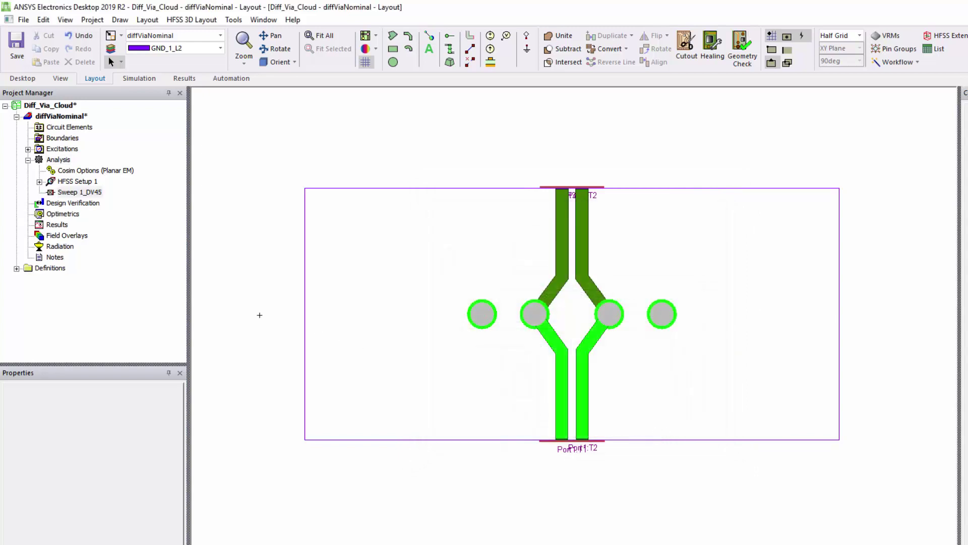
# Step: Create a Data Table of Sweep 1_DV45 showing S(Port1_T1,Port1_T1) through S(Port3_T1,Port3_T1)
pyautogui.rightClick(56, 227)
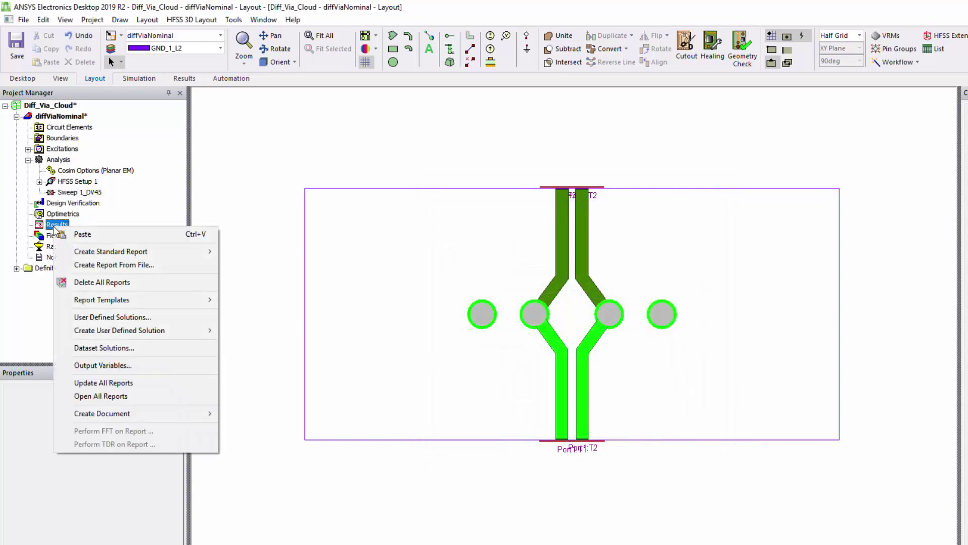
pyautogui.moveTo(158, 252)
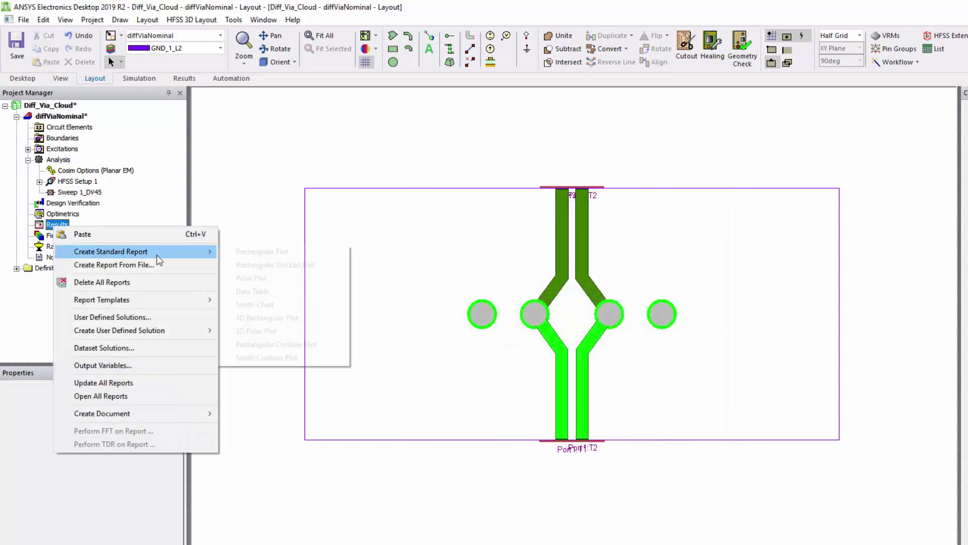
pyautogui.click(261, 297)
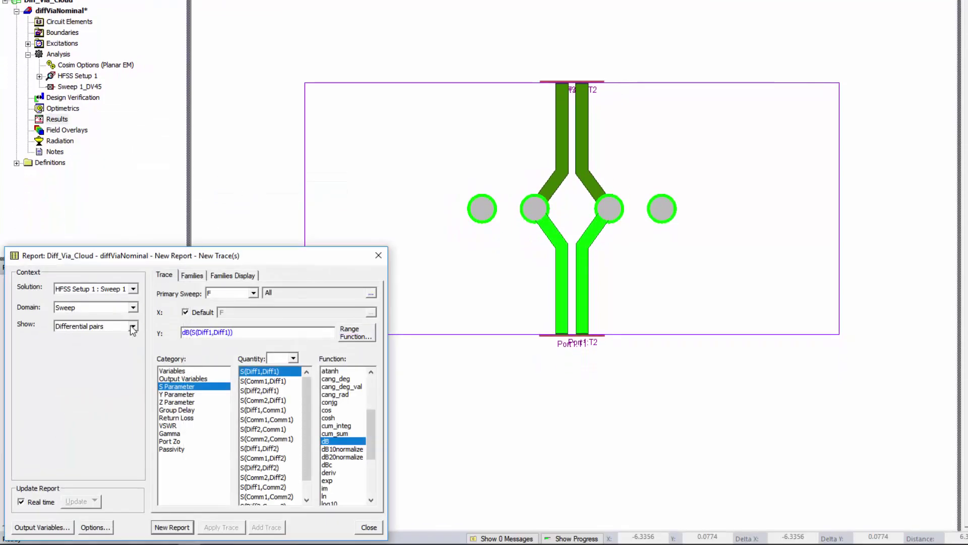
pyautogui.click(134, 289)
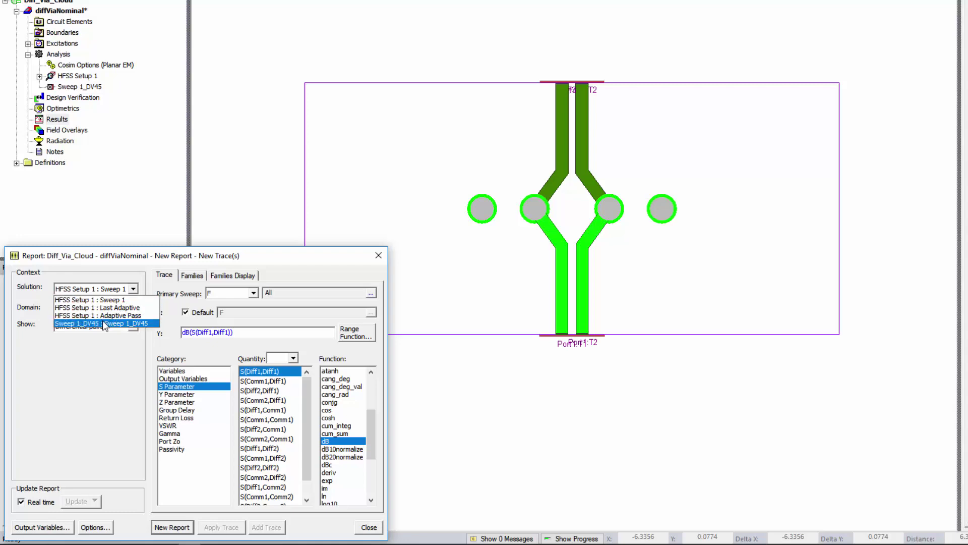
pyautogui.click(101, 321)
pyautogui.press('Tab')
pyautogui.moveTo(172, 255); pyautogui.dragTo(187, 179)
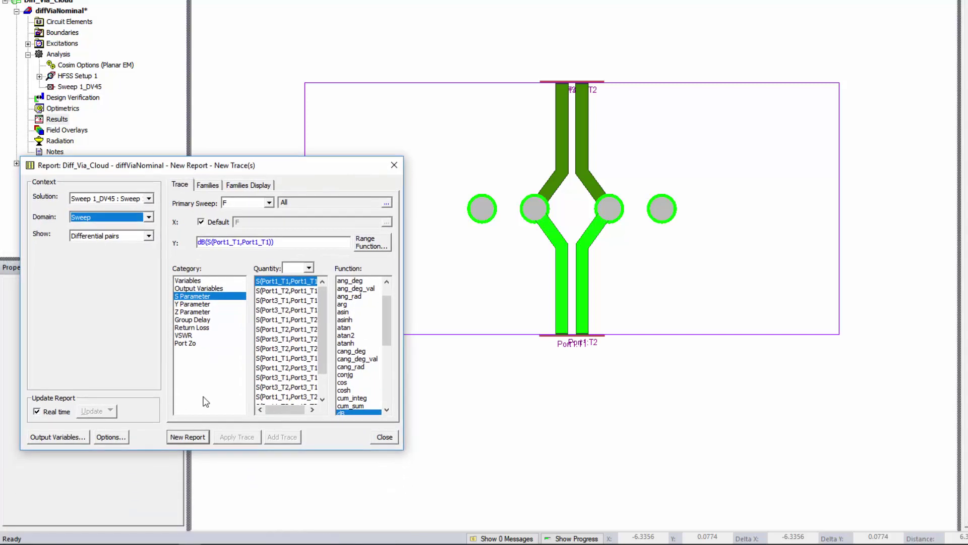
pyautogui.moveTo(282, 281); pyautogui.dragTo(282, 377)
pyautogui.click(205, 437)
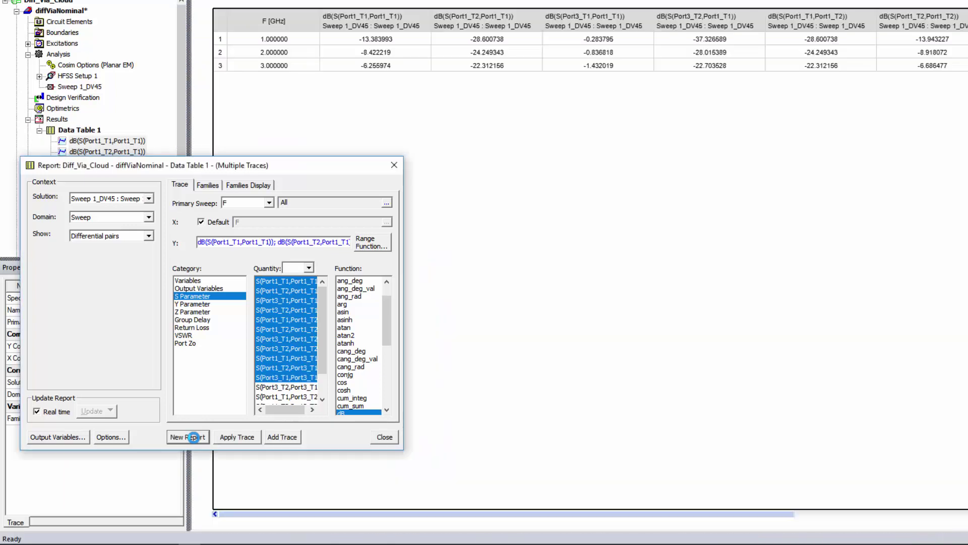